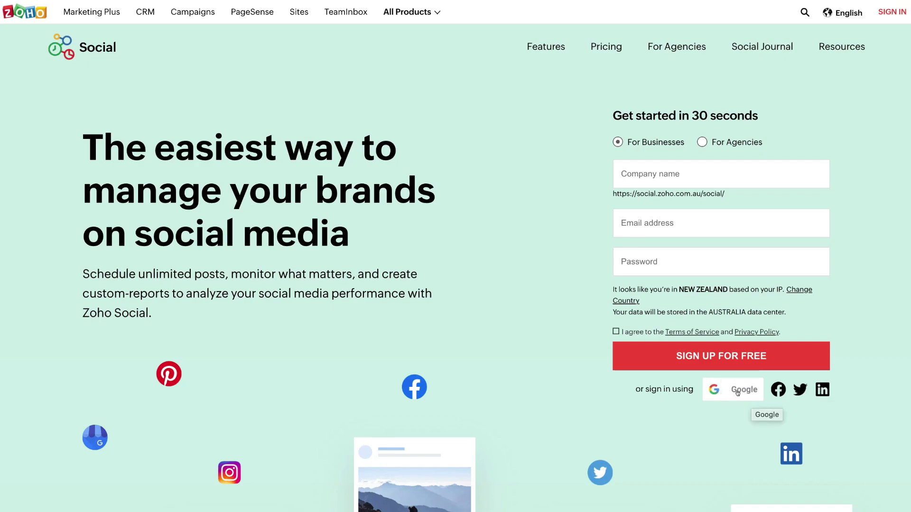
Step: Sign in to Zoho Social with the business Google account and start the trial
left_click(739, 392)
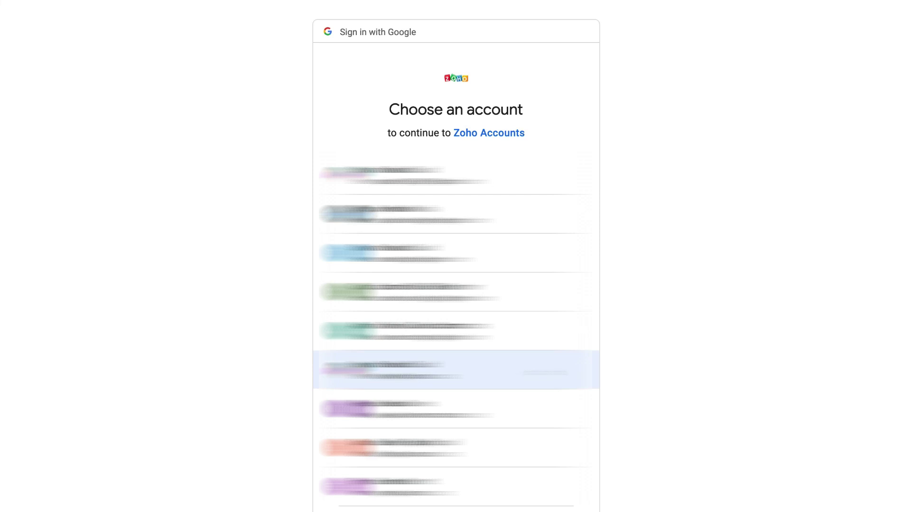
left_click(545, 374)
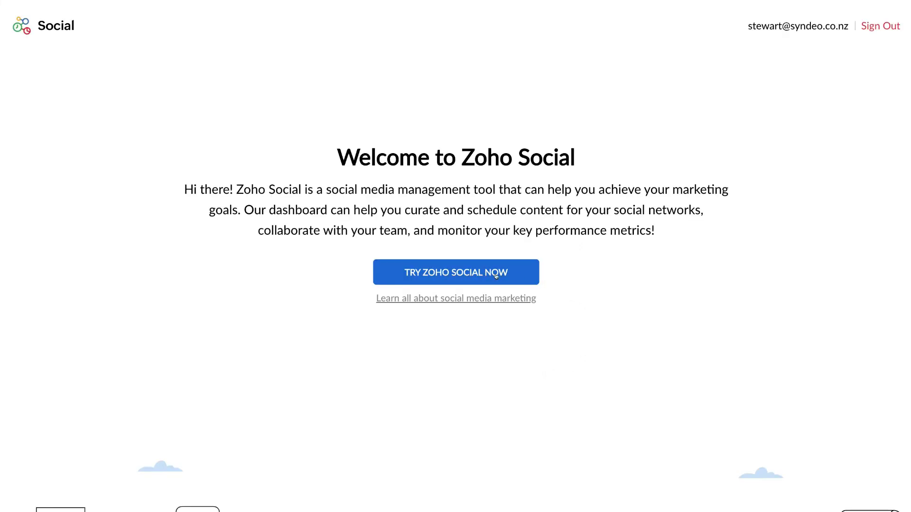
left_click(517, 275)
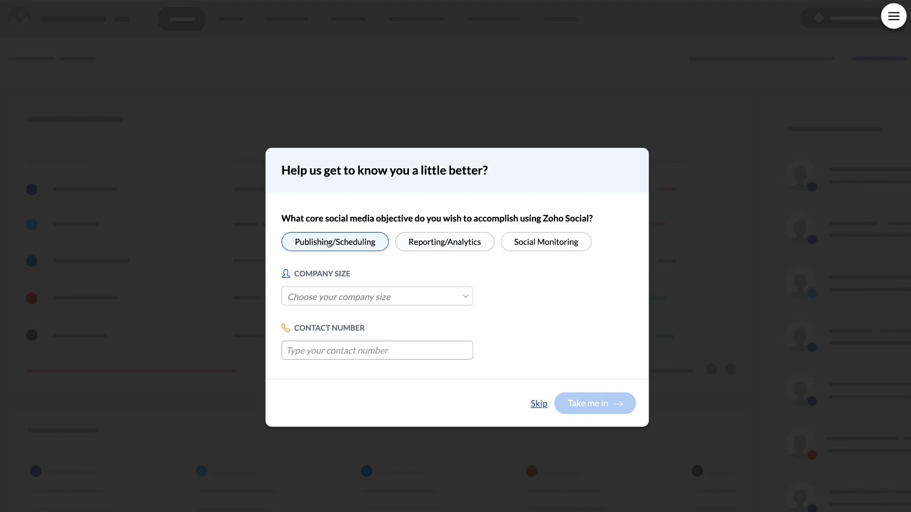
Step: Submit the onboarding questions with Publishing/Scheduling as the objective, 0-10 employees as company size, and the contact number
left_click(354, 242)
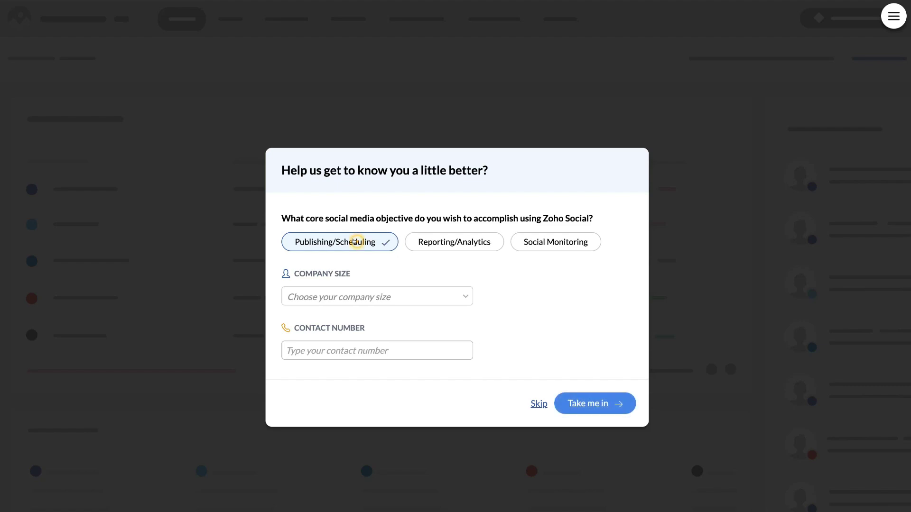
left_click(403, 297)
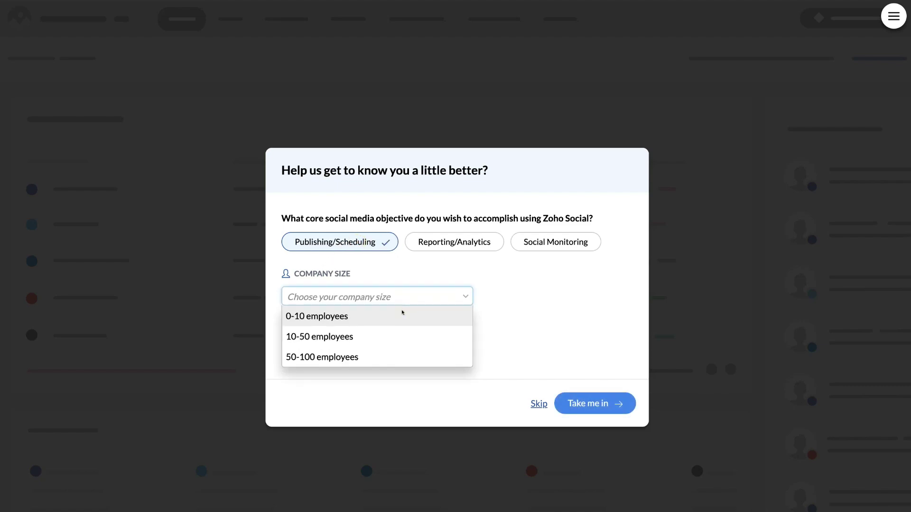
left_click(401, 311)
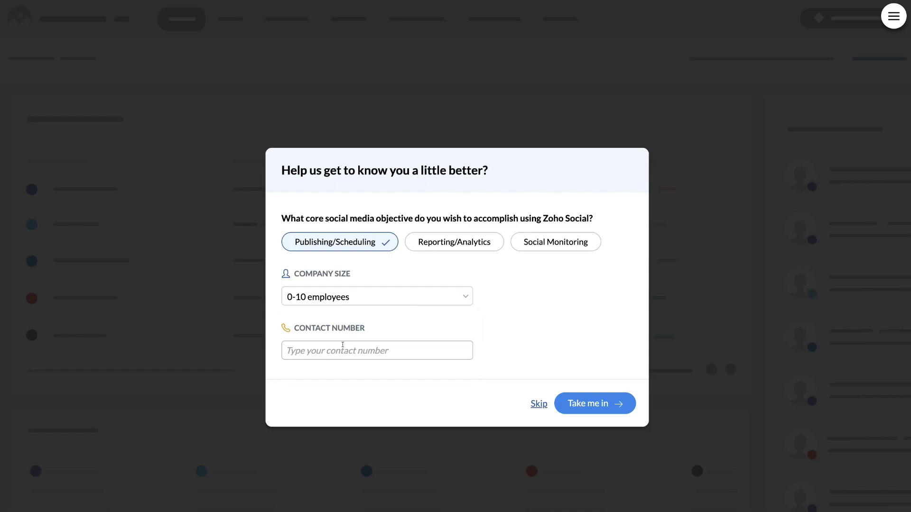
left_click(363, 347)
key("ctrl+v")
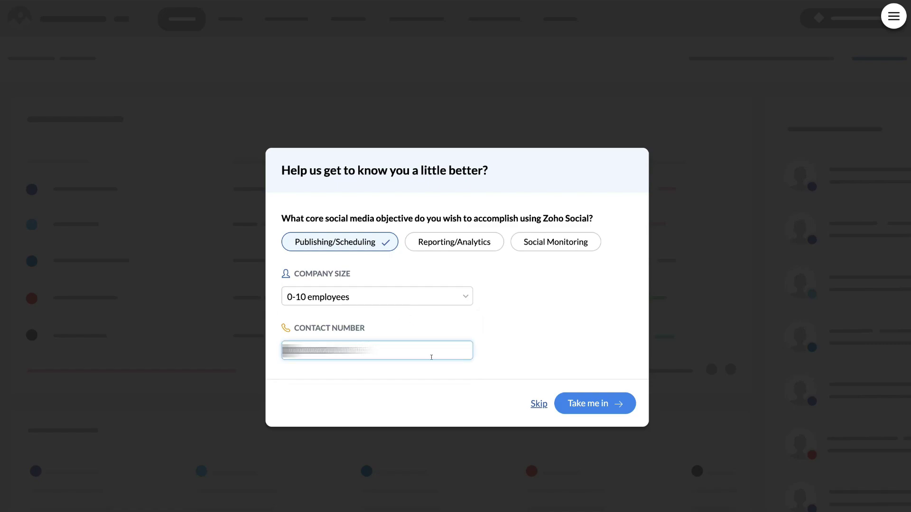
left_click(587, 404)
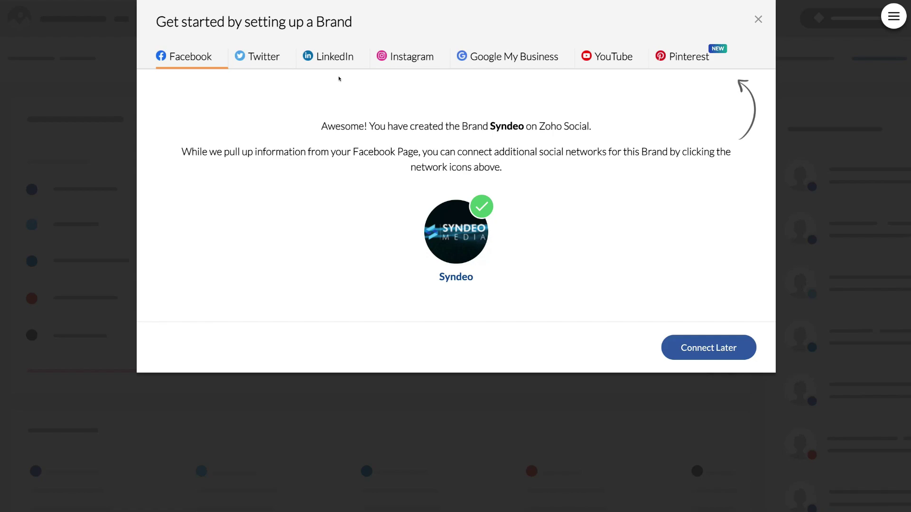
Step: Connect the Instagram Business account to the Syndeo brand, leaving the remaining channels for later and skipping team invitations
left_click(416, 58)
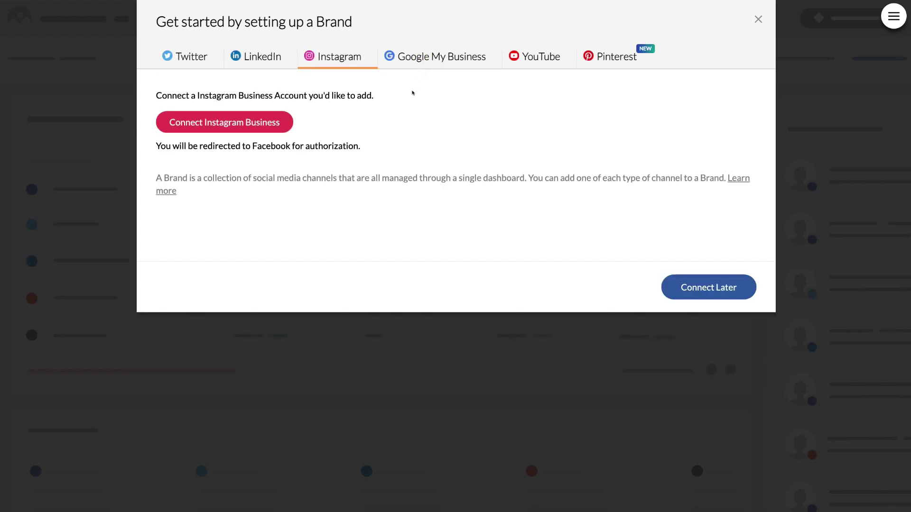
left_click(248, 124)
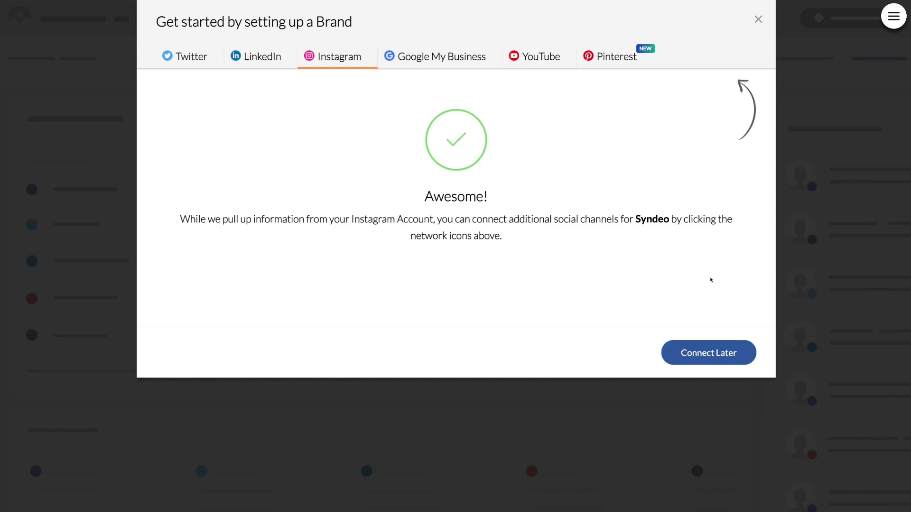
left_click(697, 354)
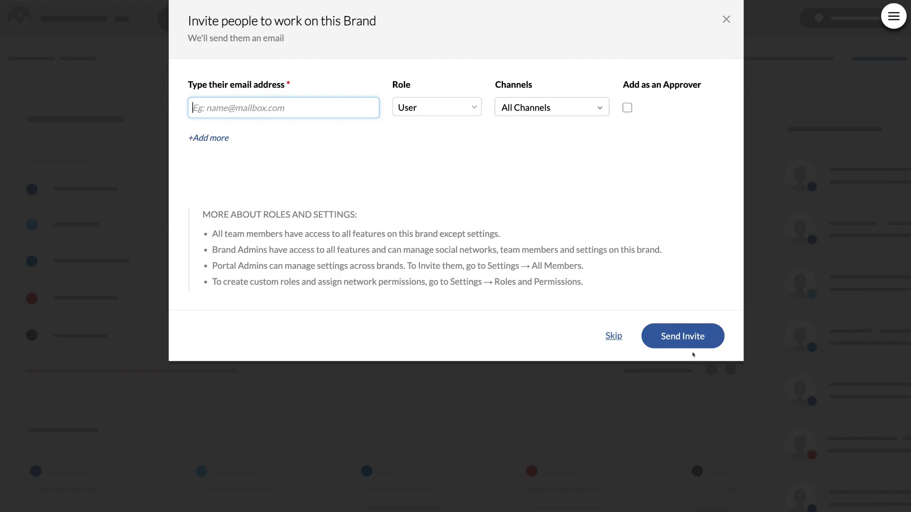
left_click(612, 335)
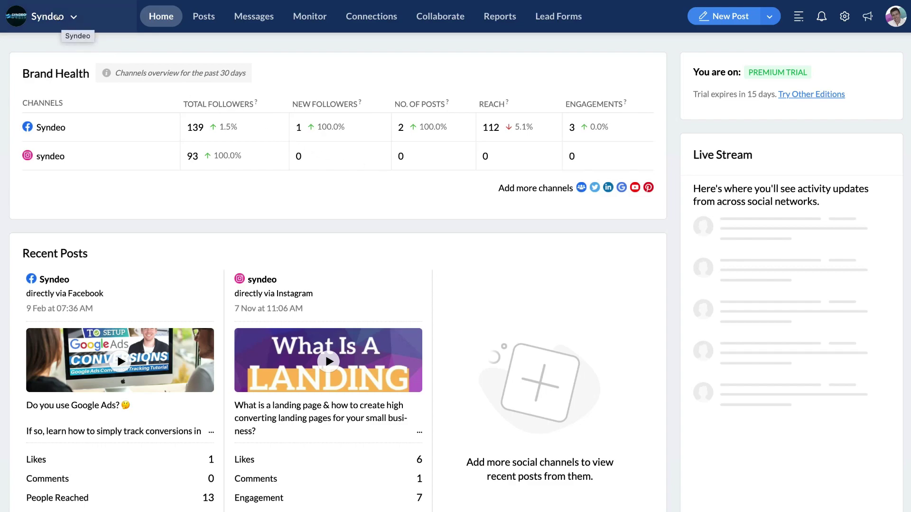
Step: Review the brand switcher, the brand health and recent posts overview, and the account's subscription details
left_click(57, 18)
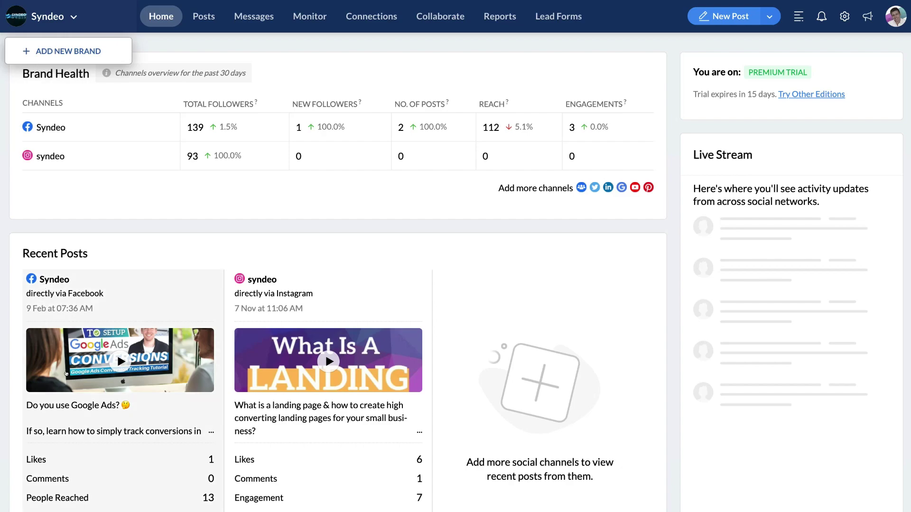
scroll(179, 372, "down", 1)
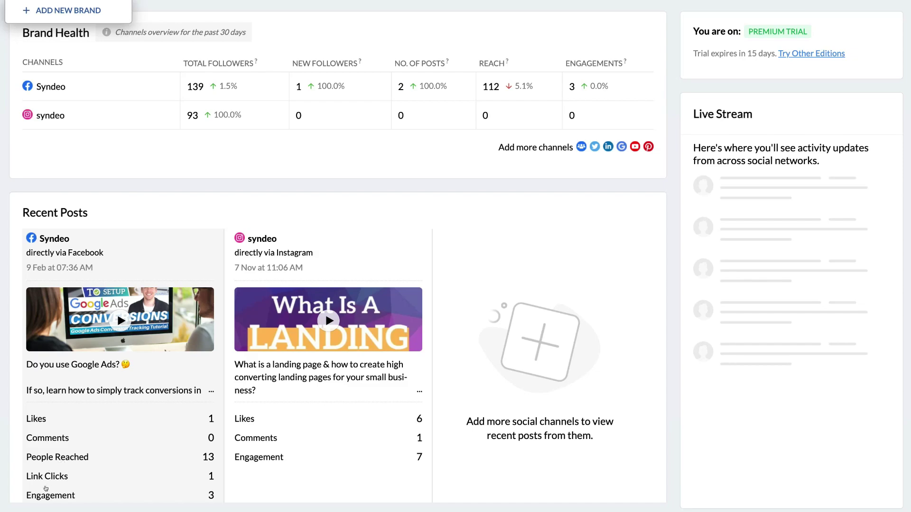
scroll(94, 493, "up", 1)
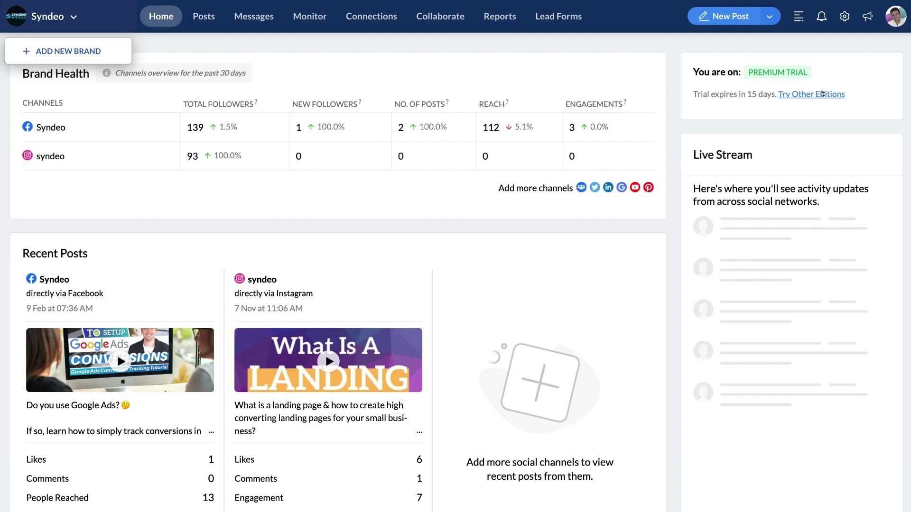
left_click(892, 21)
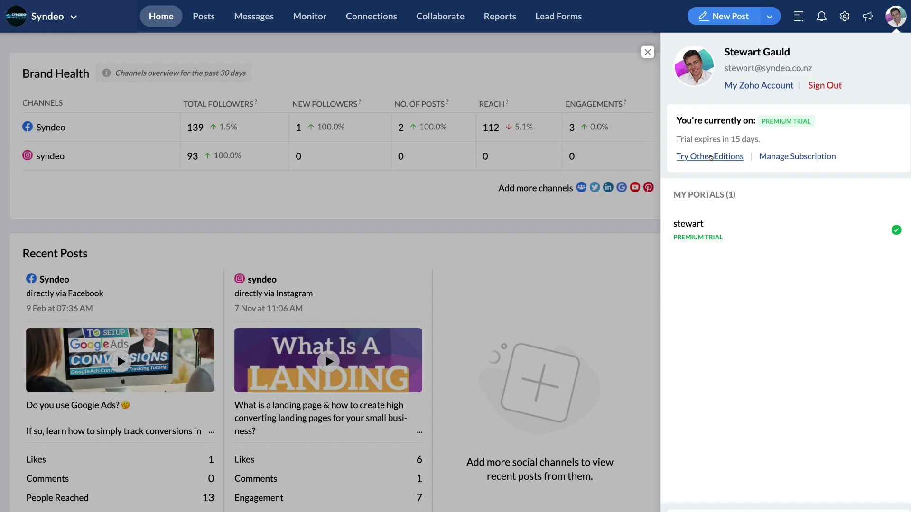
left_click(647, 52)
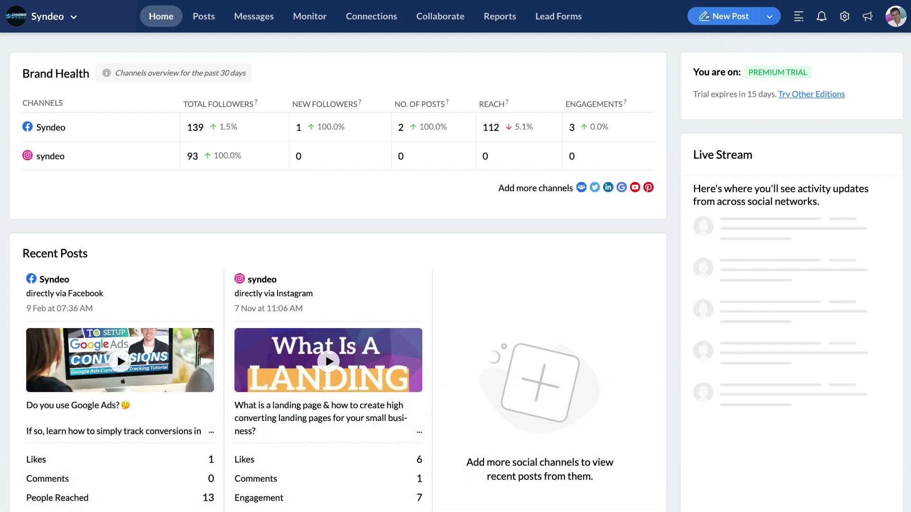
Step: Create a new post reading "Our #1 strategy for our small business clients… The Triple Threat Strategy."
left_click(769, 15)
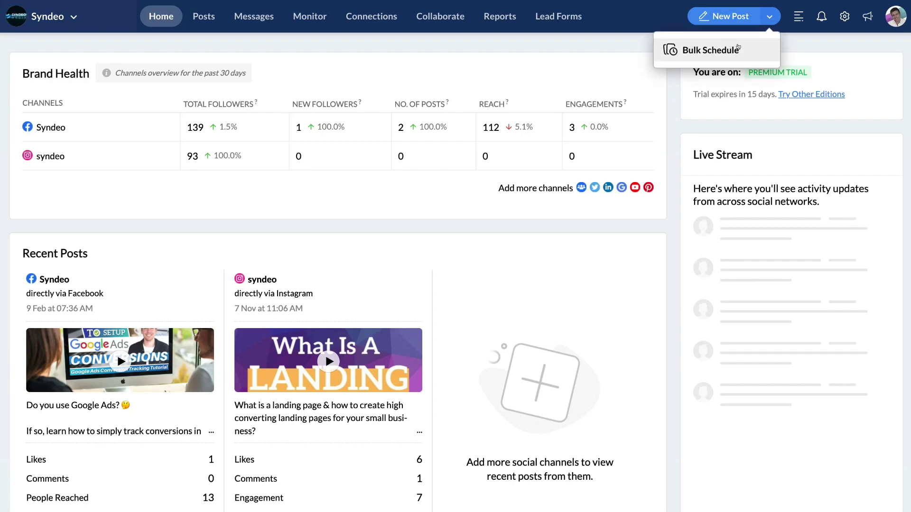
left_click(724, 14)
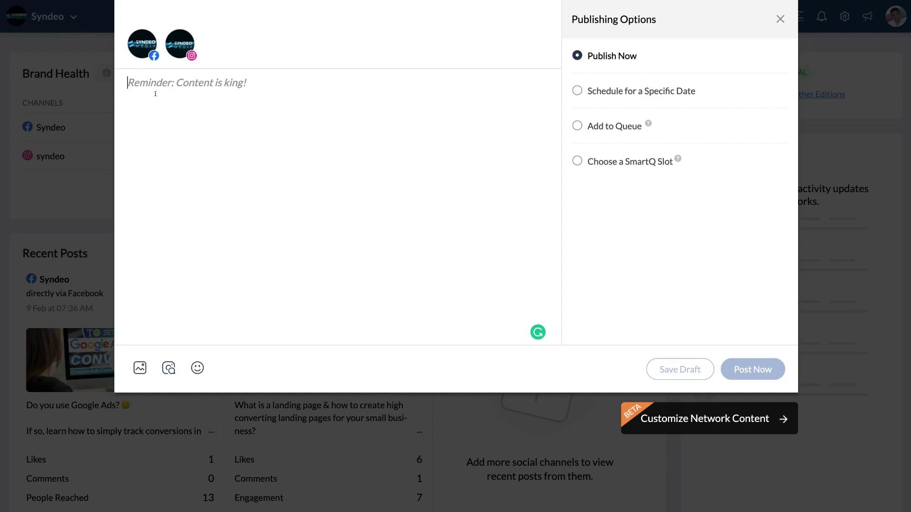
type("Our #1 strategy for our small business clients… The Triple Threat Strategy.")
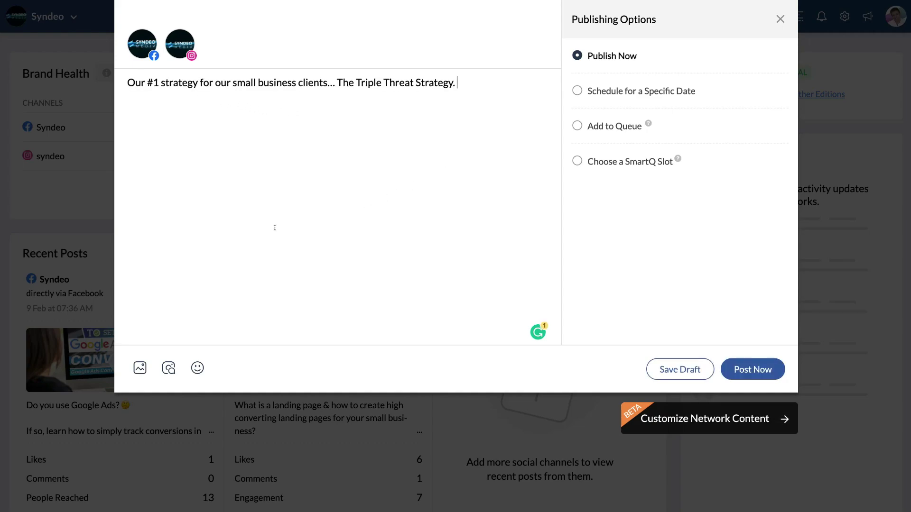
Step: Attach the images "Local Business strategy" and "local business strategy page 2" from the computer to the post
left_click(133, 366)
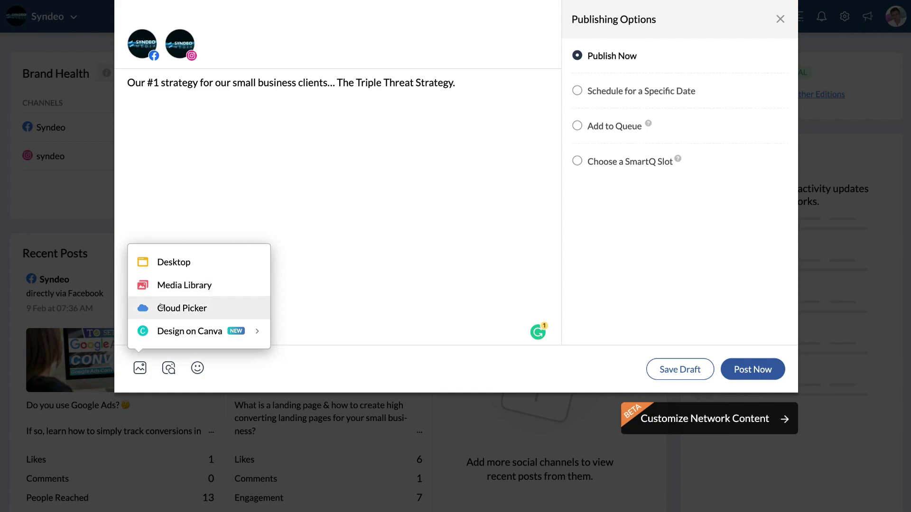
mouse_move(179, 332)
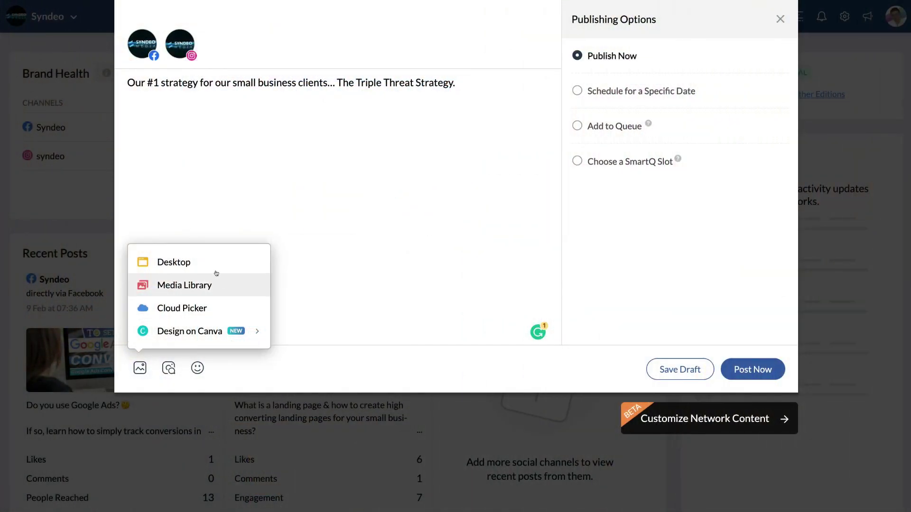
left_click(214, 261)
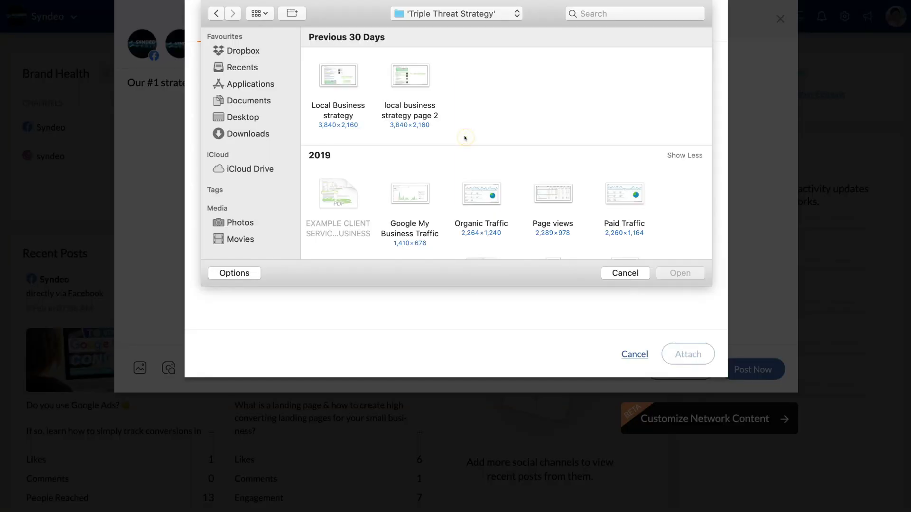
left_click_drag(465, 138, 327, 72)
left_click(670, 270)
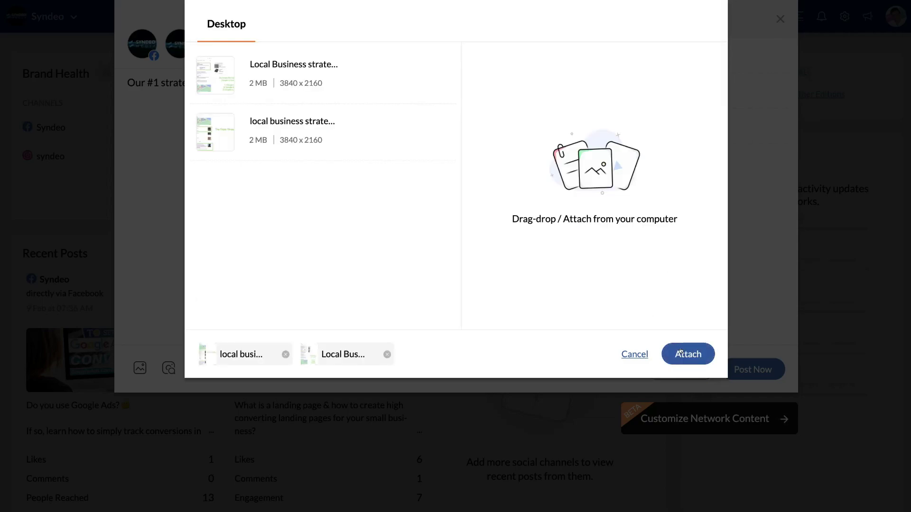
left_click(695, 355)
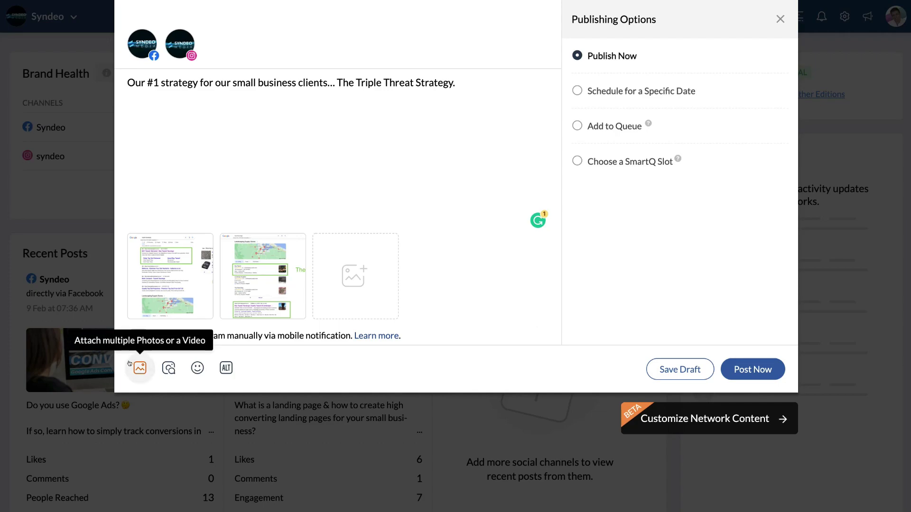
left_click(164, 365)
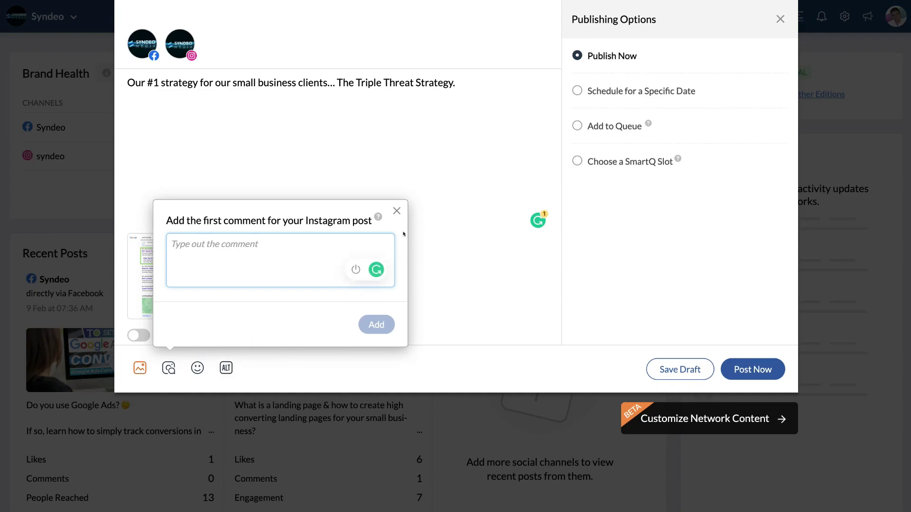
left_click(396, 212)
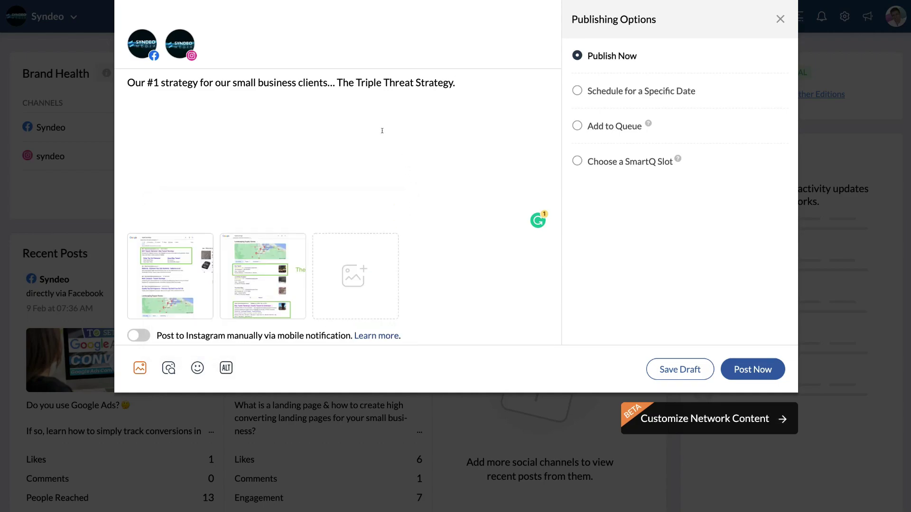
left_click(173, 36)
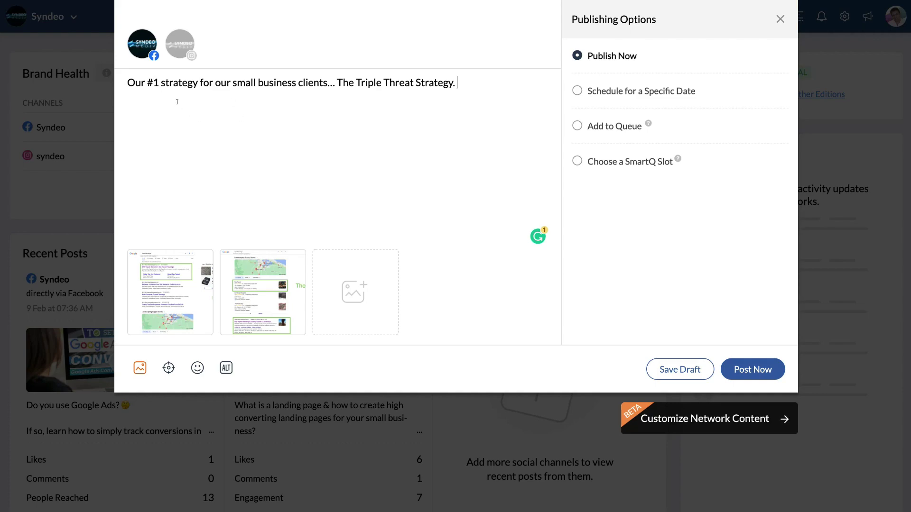
left_click(172, 38)
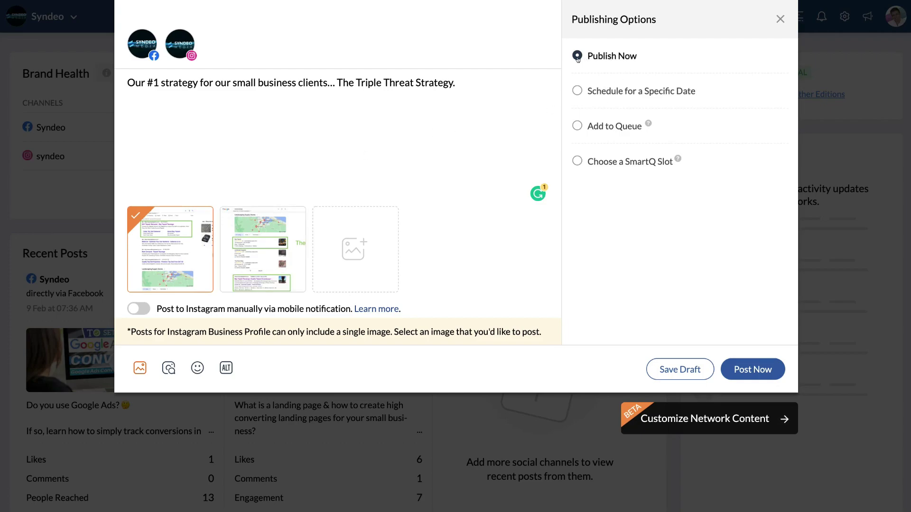
Step: Set the post to be scheduled for a specific date, 02/23/2022 at 09:00 AM
left_click(576, 89)
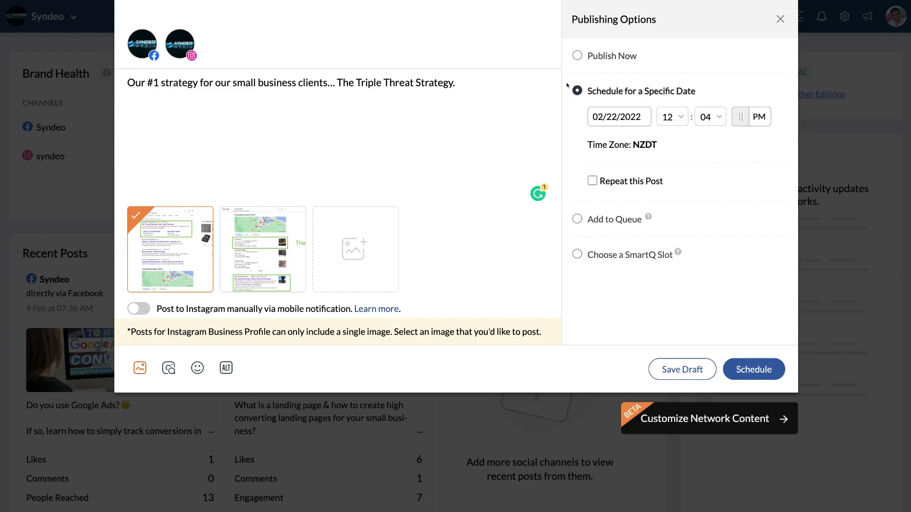
left_click(612, 116)
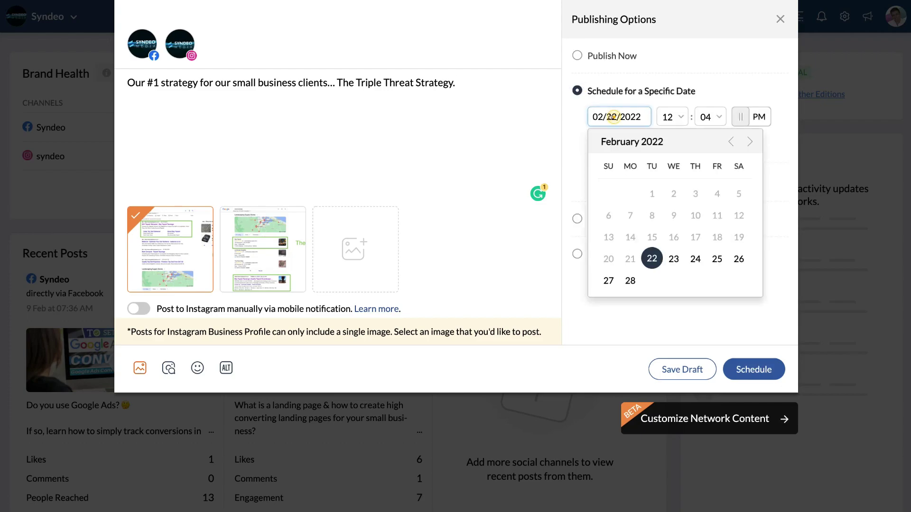
left_click(673, 258)
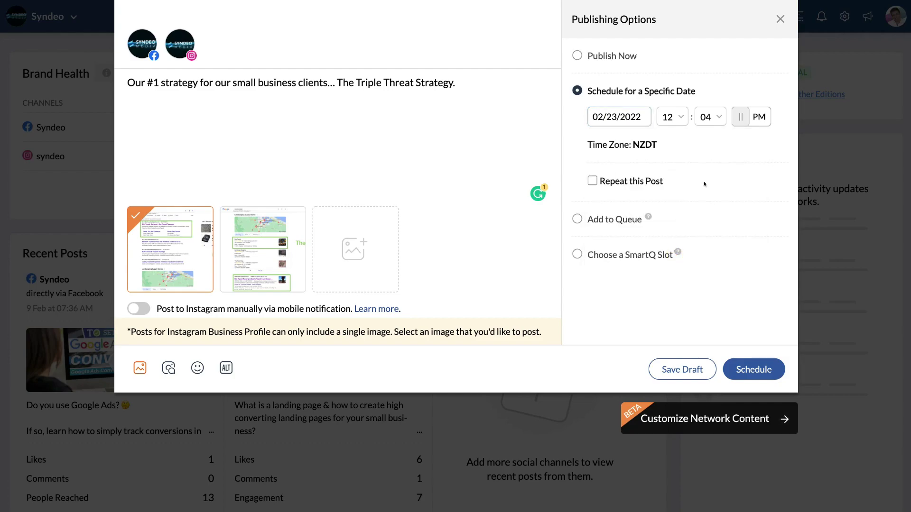
left_click(668, 118)
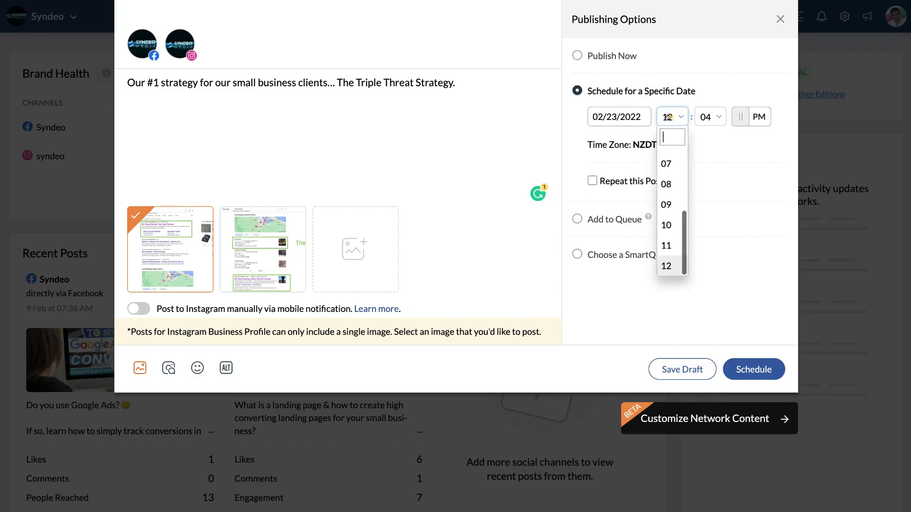
left_click(666, 205)
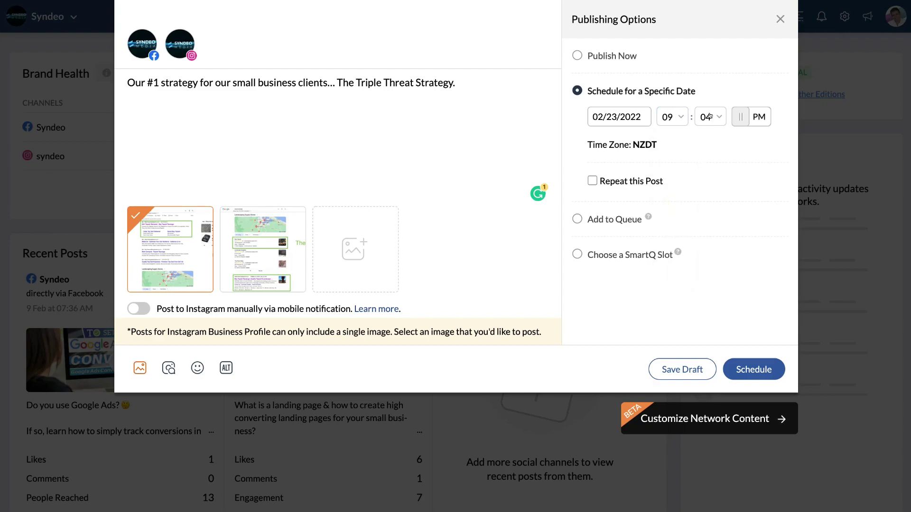
left_click(709, 121)
left_click(705, 157)
left_click(743, 117)
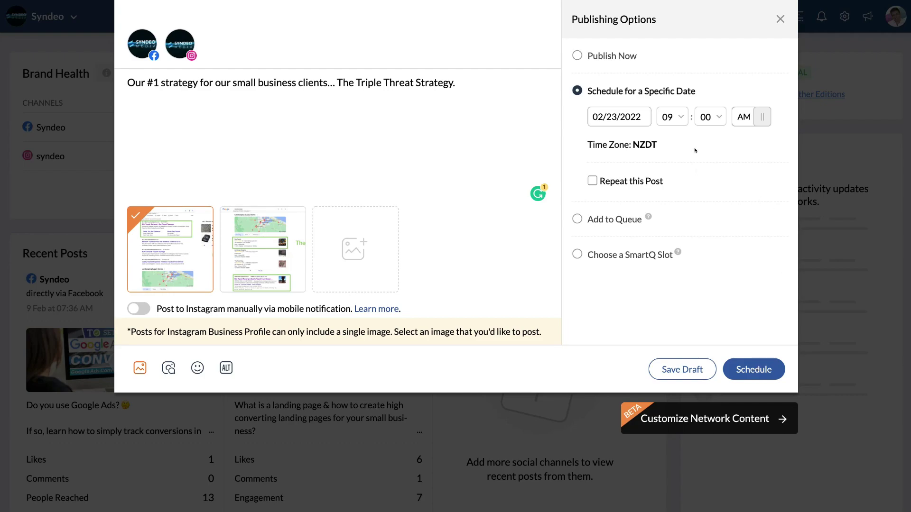
Step: Schedule the Triple Threat Strategy post for publishing to the Facebook and Instagram channels
left_click(756, 369)
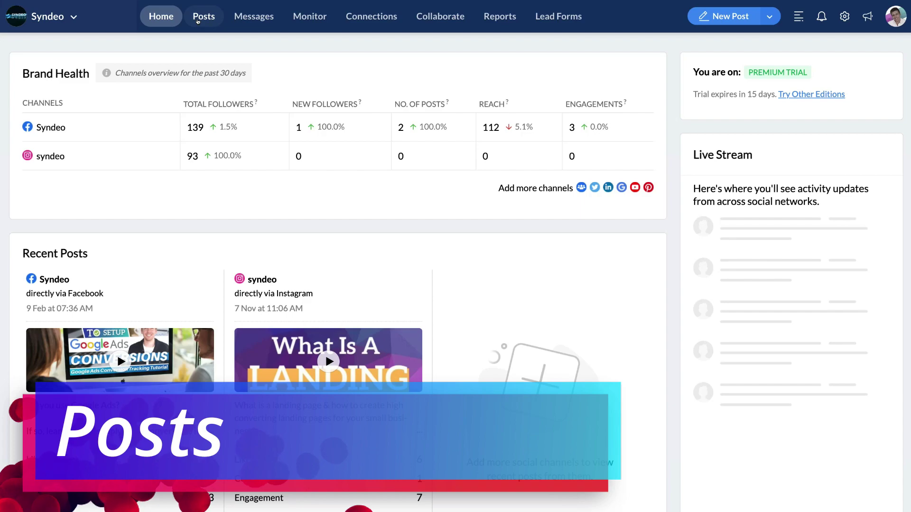
Step: Review the published posts of the Facebook channel and those of the Instagram channel
left_click(199, 19)
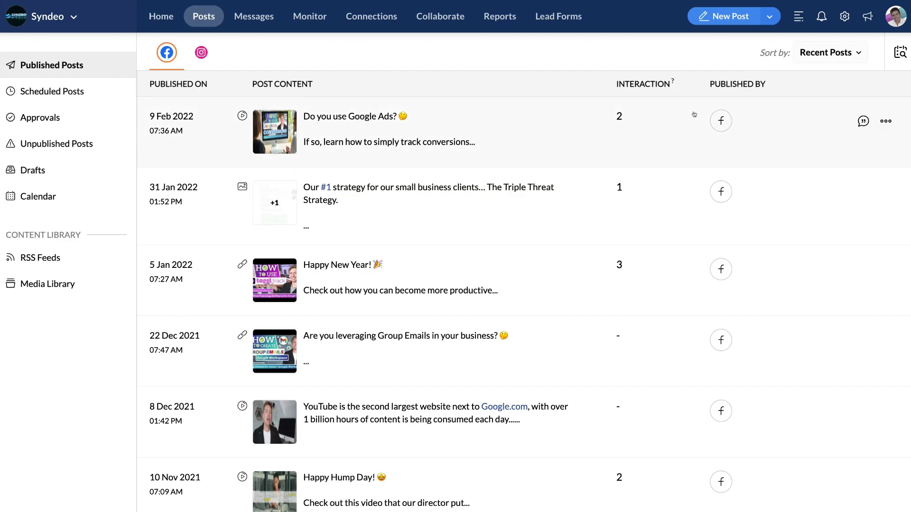
left_click(199, 49)
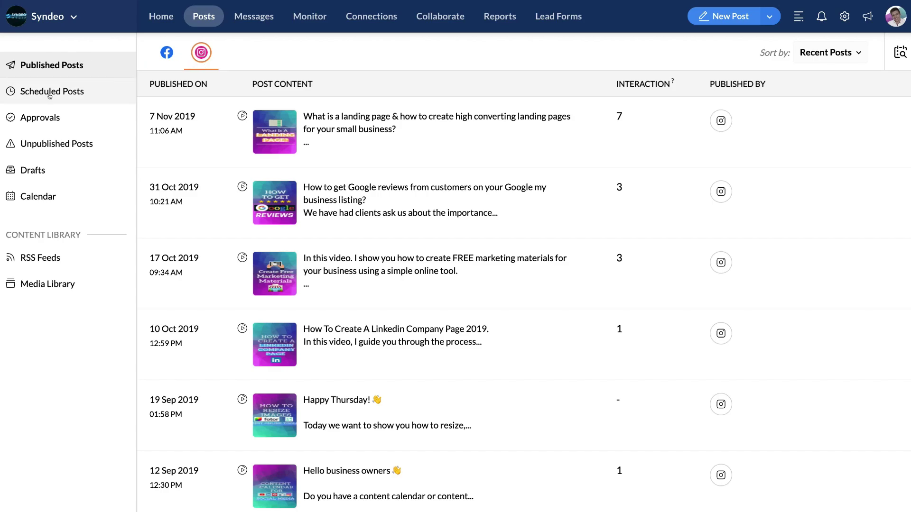
Step: Check the list of scheduled posts and the monthly content calendar for the Triple Threat Strategy post
left_click(87, 92)
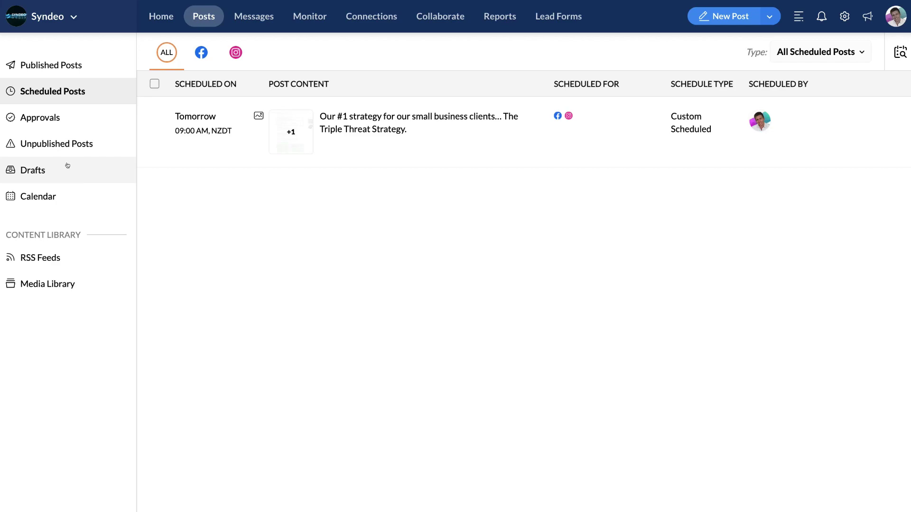
left_click(69, 192)
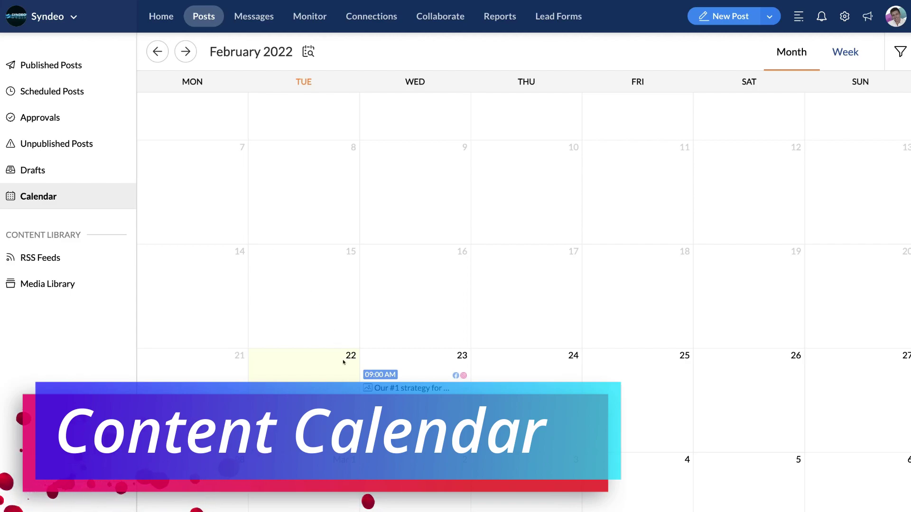
mouse_move(435, 376)
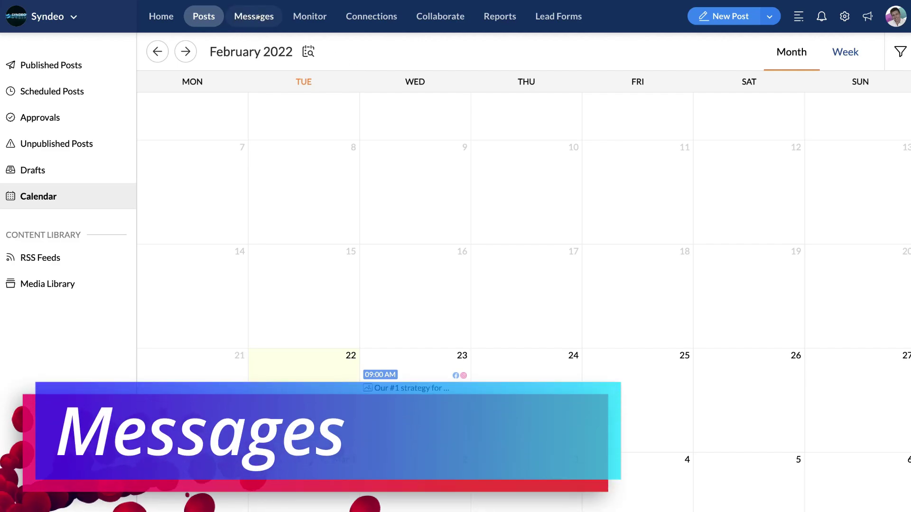
Step: Open the message inbox showing conversations from all connected channels
left_click(248, 17)
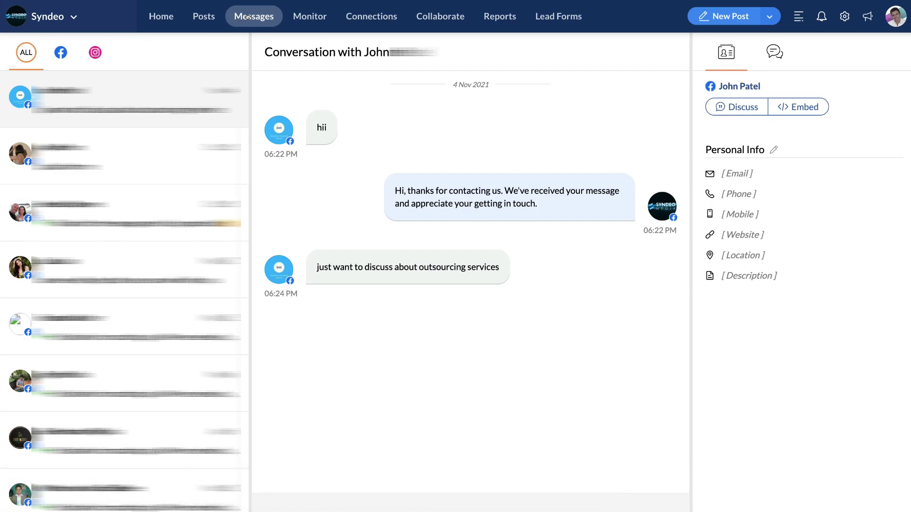